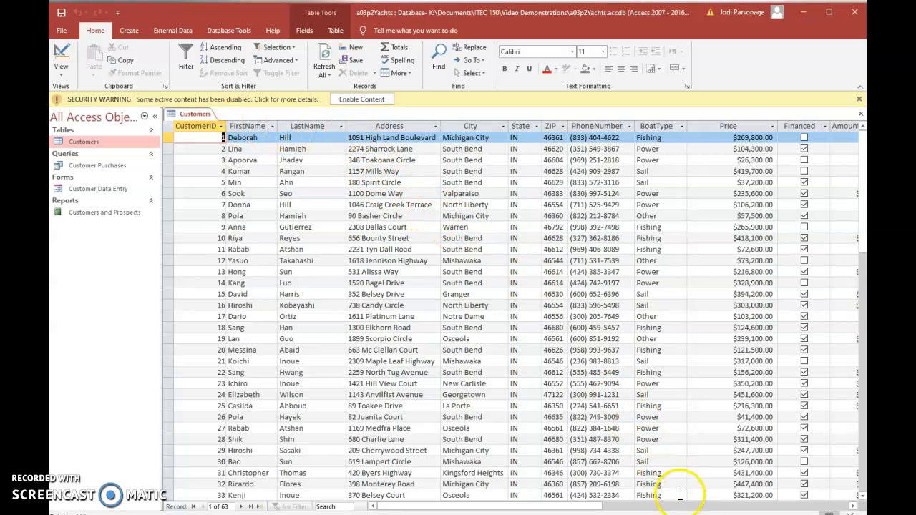
Review the Customers table's columns through AmountFinanced and select the third and fourth records in turn.
{"action": "left_click", "coordinate": [612, 507]}
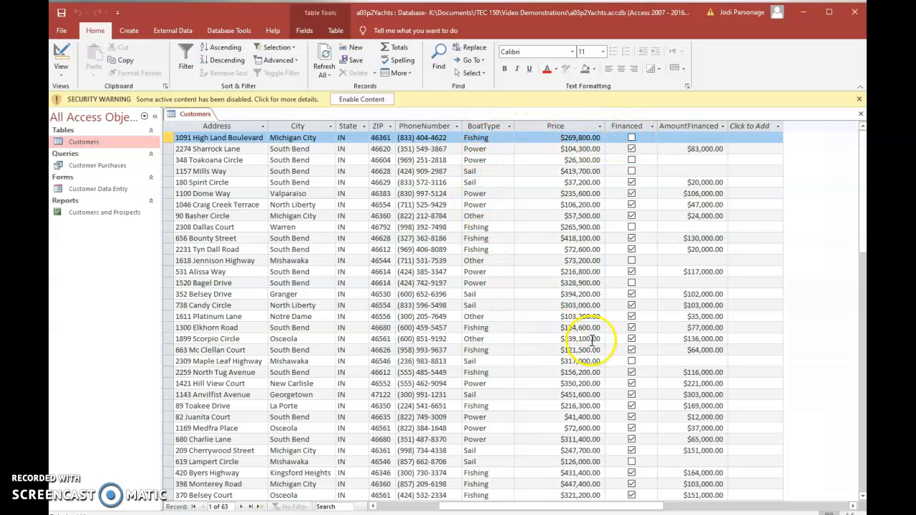
{"action": "left_click_drag", "start_coordinate": [614, 507], "coordinate": [549, 510]}
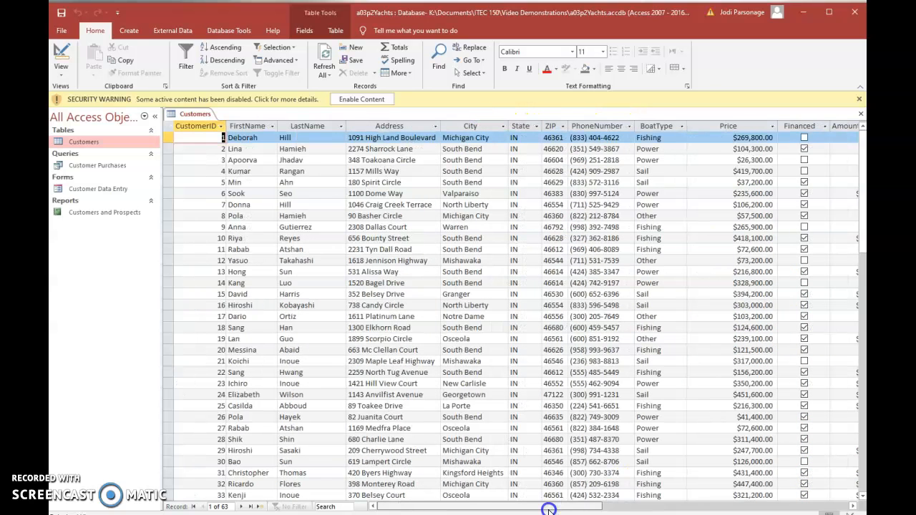
{"action": "left_click", "coordinate": [167, 160]}
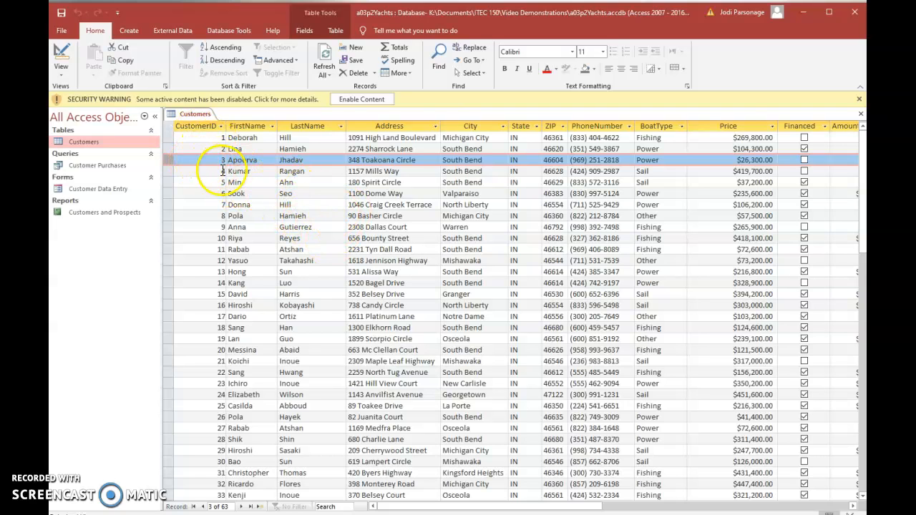
{"action": "left_click", "coordinate": [167, 172]}
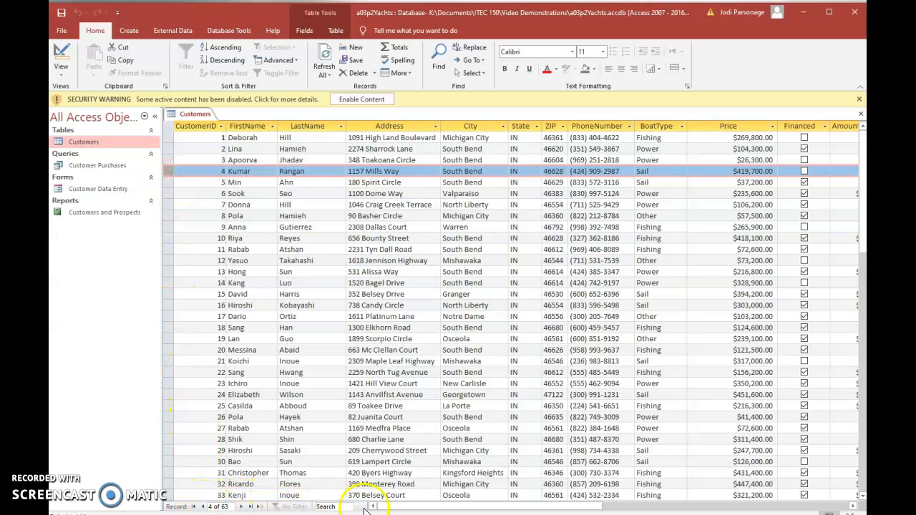
Navigate the Customers records forward to the sixth, back to the first, and on to the last.
{"action": "left_click", "coordinate": [244, 507]}
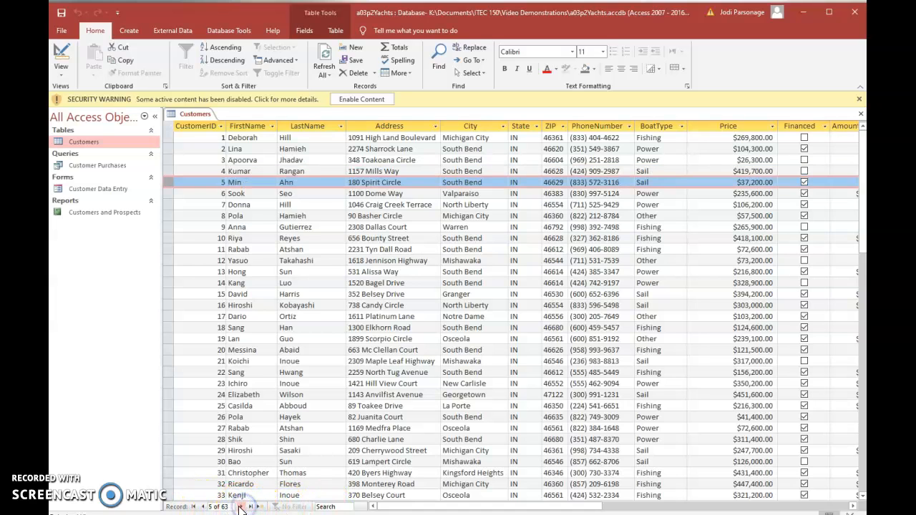
{"action": "left_click", "coordinate": [242, 507]}
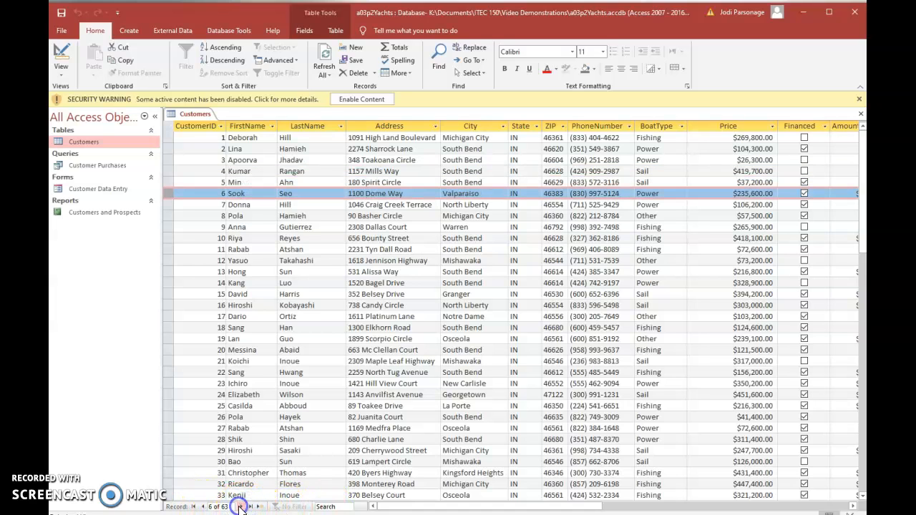
{"action": "left_click", "coordinate": [194, 507]}
{"action": "left_click", "coordinate": [250, 507]}
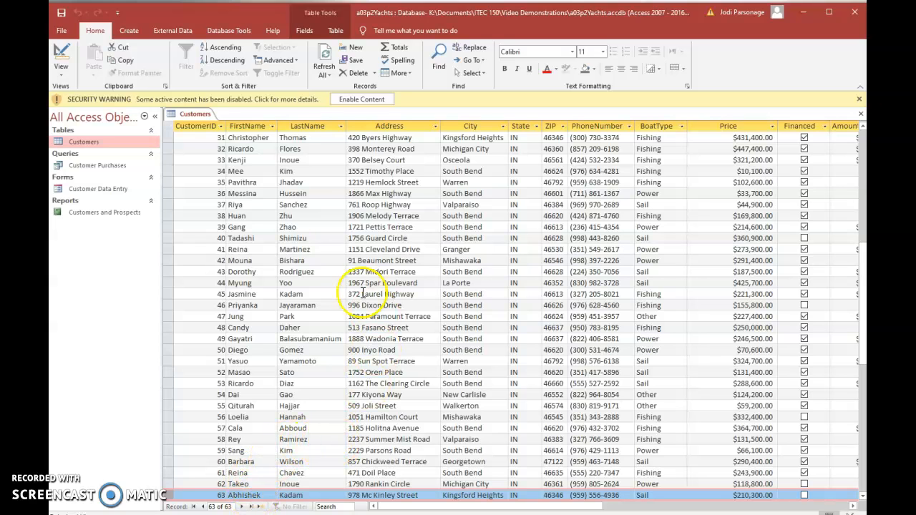
Show the Customers table in Design view and examine the CustomerID and FirstName fields and their data types.
{"action": "left_click", "coordinate": [61, 66]}
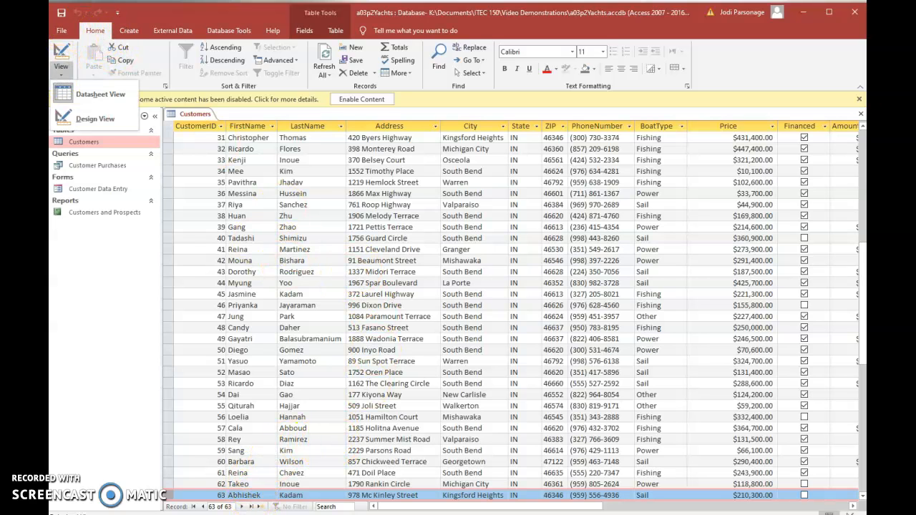
{"action": "left_click", "coordinate": [80, 93]}
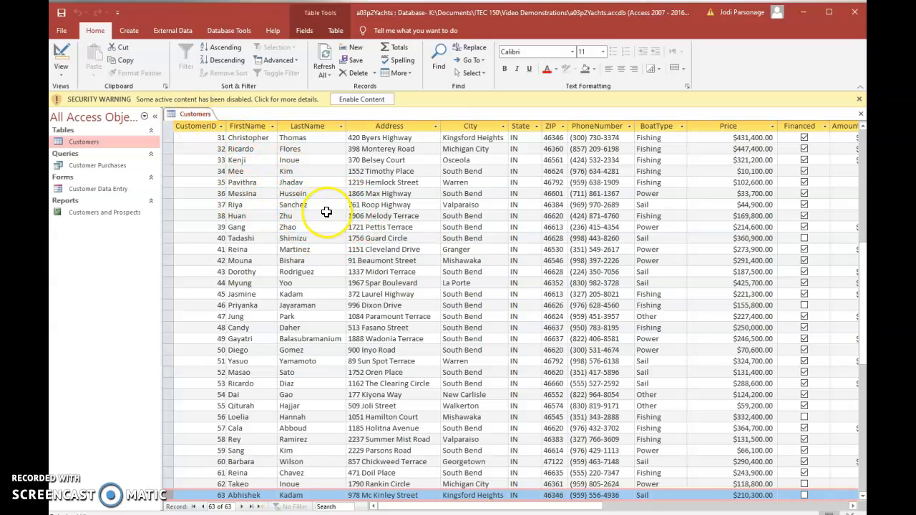
{"action": "left_click", "coordinate": [61, 68]}
{"action": "left_click", "coordinate": [84, 119]}
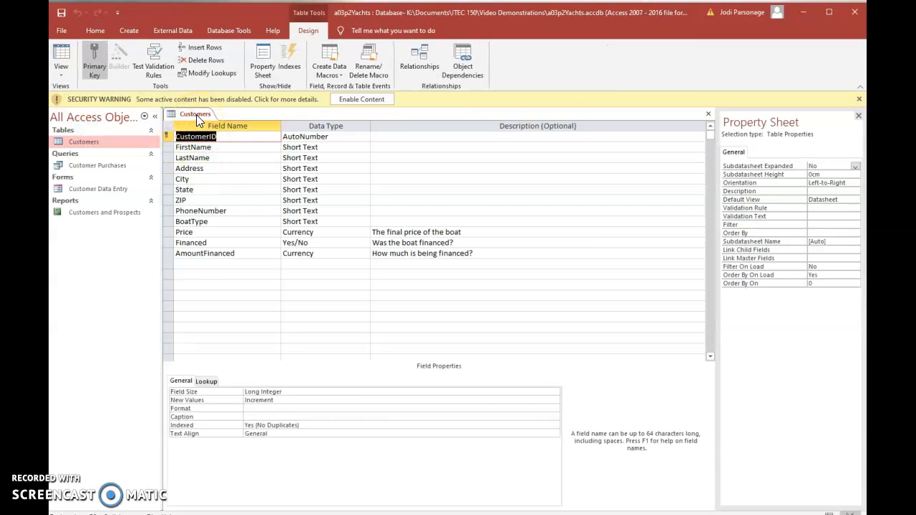
{"action": "left_click", "coordinate": [195, 114]}
{"action": "left_click", "coordinate": [222, 137]}
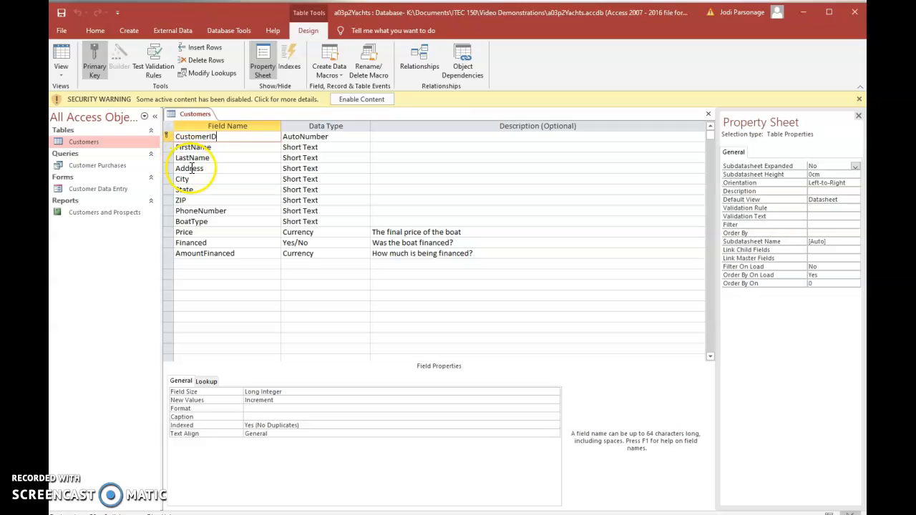
{"action": "left_click", "coordinate": [224, 147]}
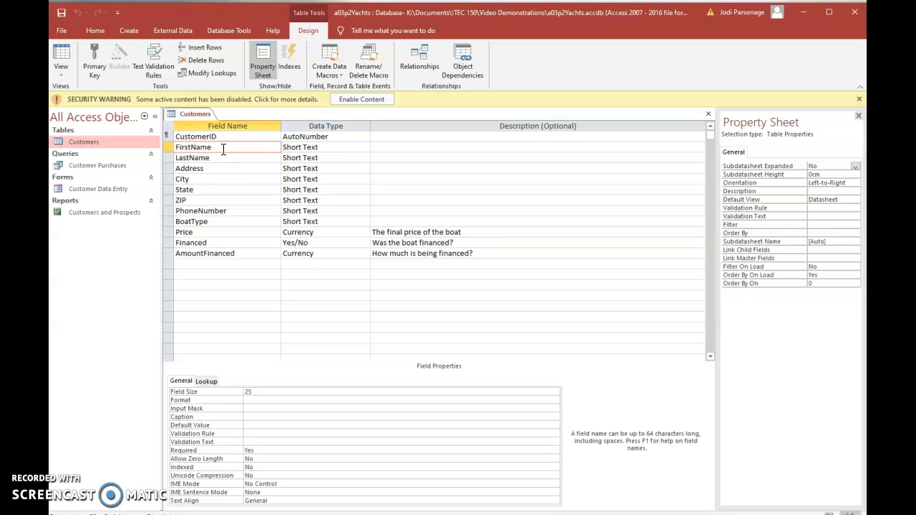
{"action": "left_click", "coordinate": [302, 147]}
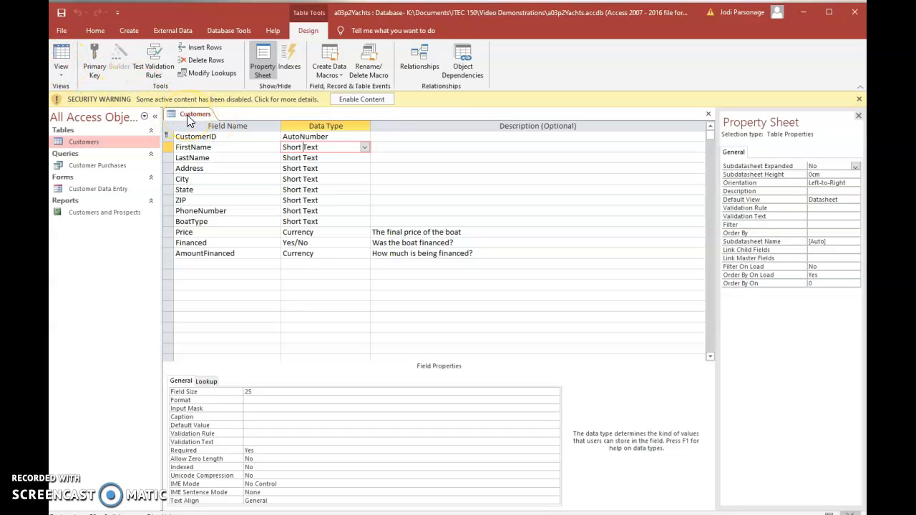
Return the Customers table to Datasheet view and close it.
{"action": "left_click", "coordinate": [62, 13]}
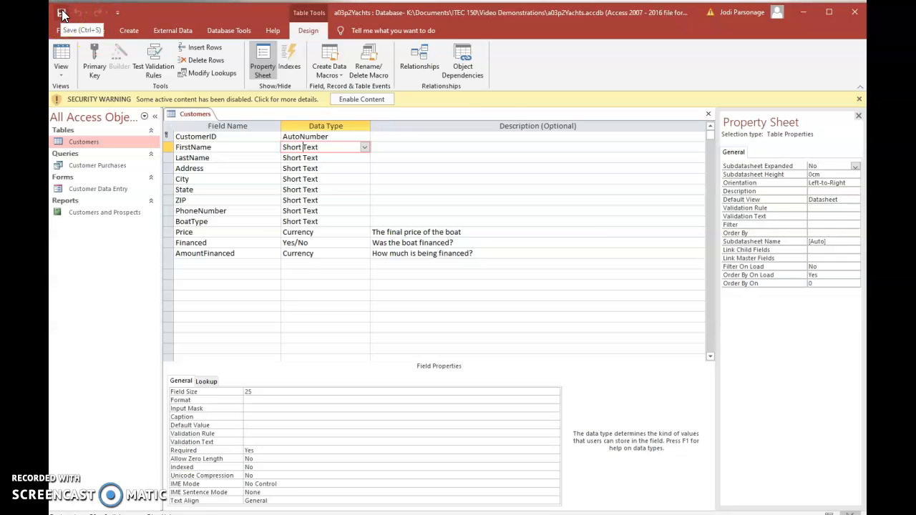
{"action": "left_click", "coordinate": [60, 59]}
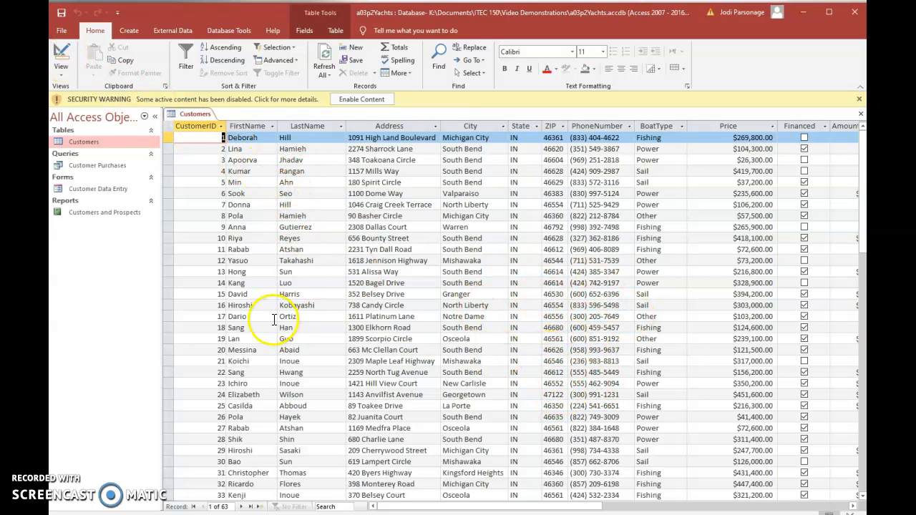
{"action": "right_click", "coordinate": [195, 119]}
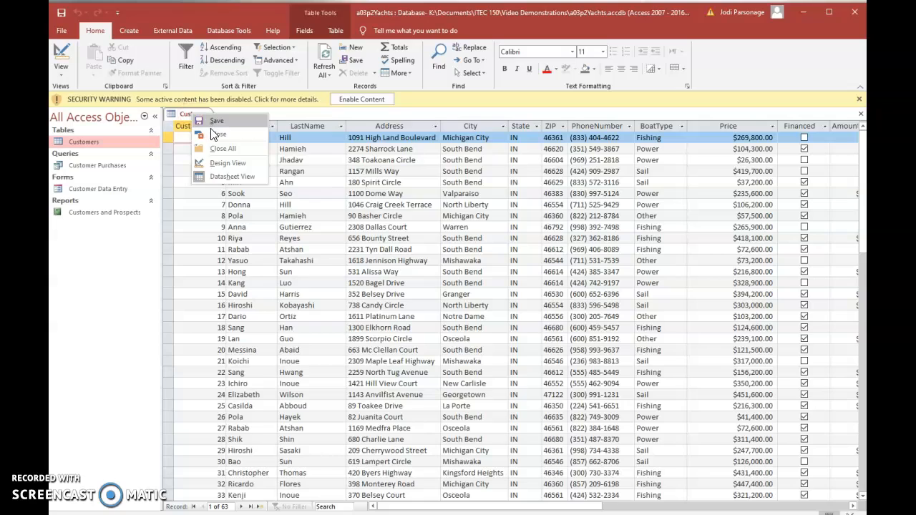
{"action": "left_click", "coordinate": [214, 134]}
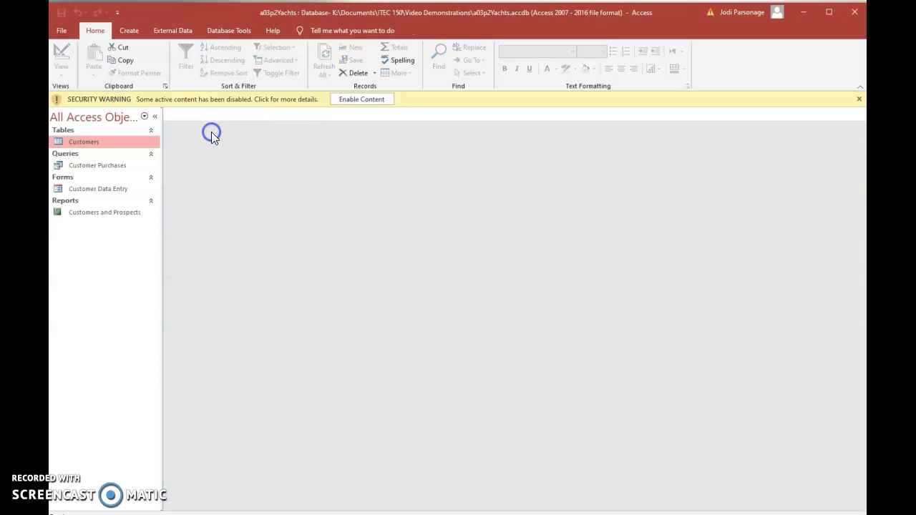
Open the Customer Data Entry form and browse its records up to the fourth.
{"action": "double_click", "coordinate": [71, 189]}
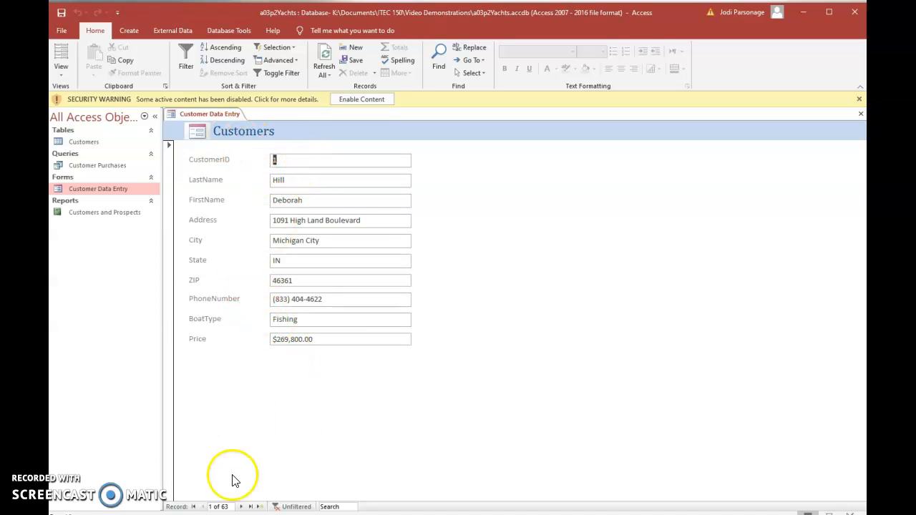
{"action": "left_click", "coordinate": [242, 507]}
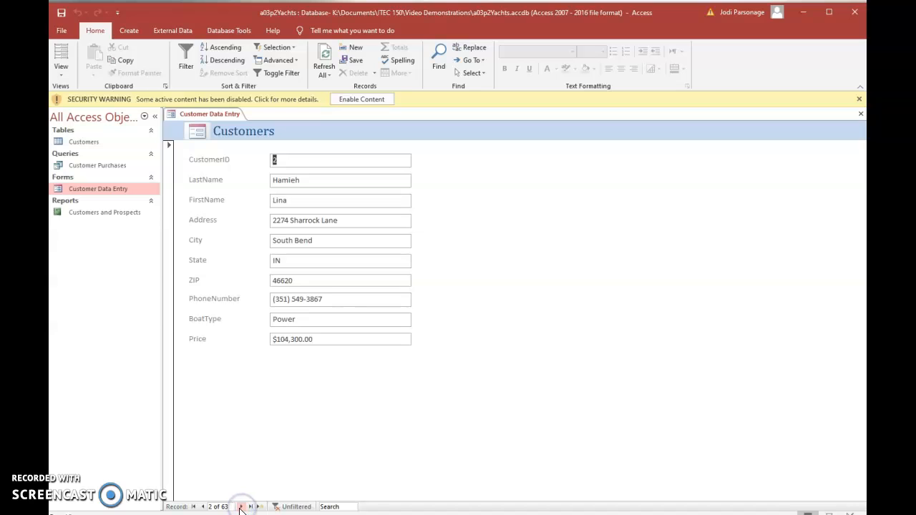
{"action": "left_click", "coordinate": [241, 507]}
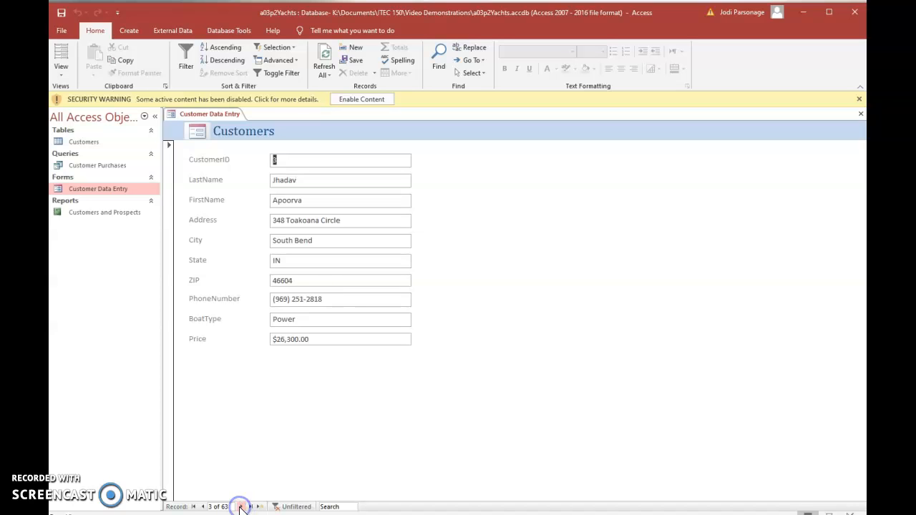
{"action": "left_click", "coordinate": [242, 506]}
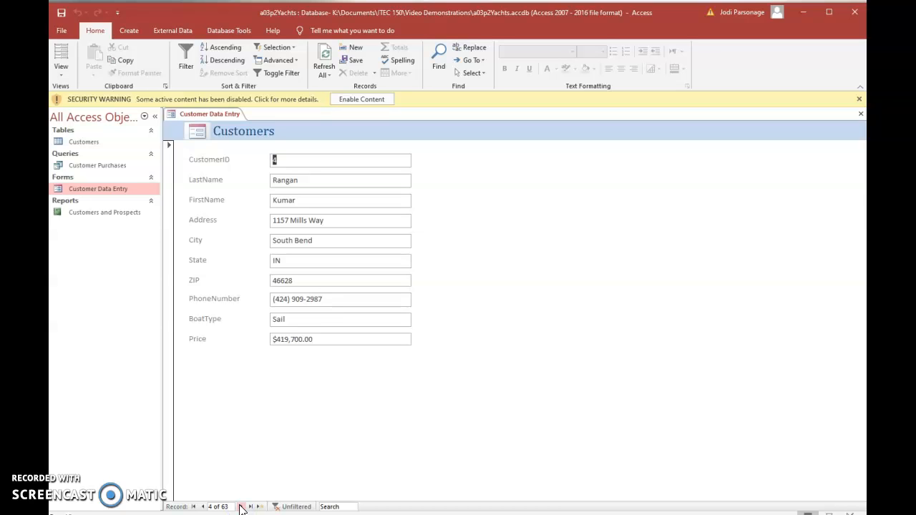
{"action": "left_click", "coordinate": [241, 506]}
Show the Customer Data Entry form in Design view and select the CustomerID text box.
{"action": "left_click", "coordinate": [61, 70]}
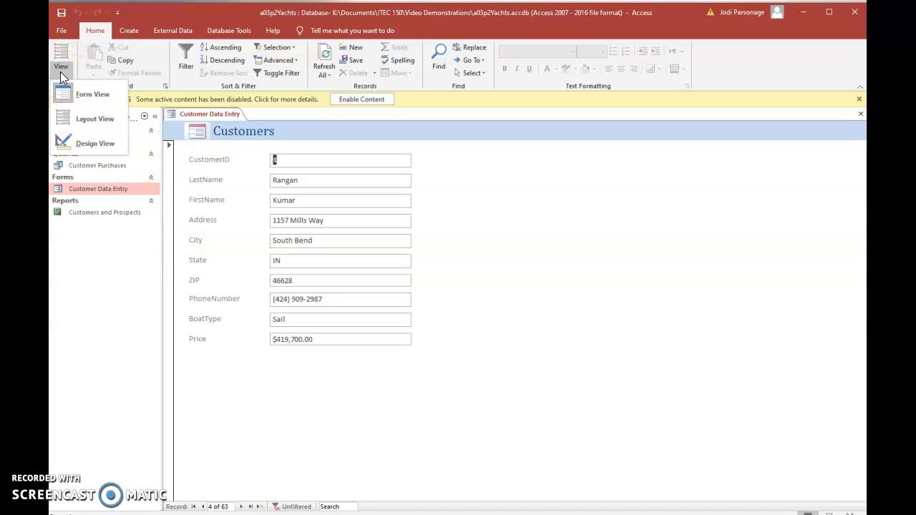
{"action": "left_click", "coordinate": [101, 143]}
{"action": "left_click", "coordinate": [299, 196]}
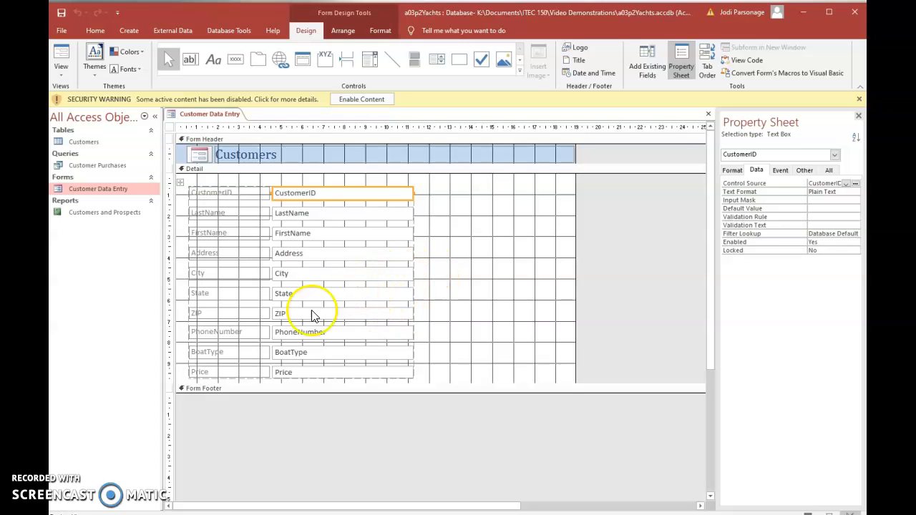
Switch the form to Layout view and slightly widen its column of text boxes.
{"action": "left_click", "coordinate": [61, 72]}
{"action": "left_click", "coordinate": [73, 119]}
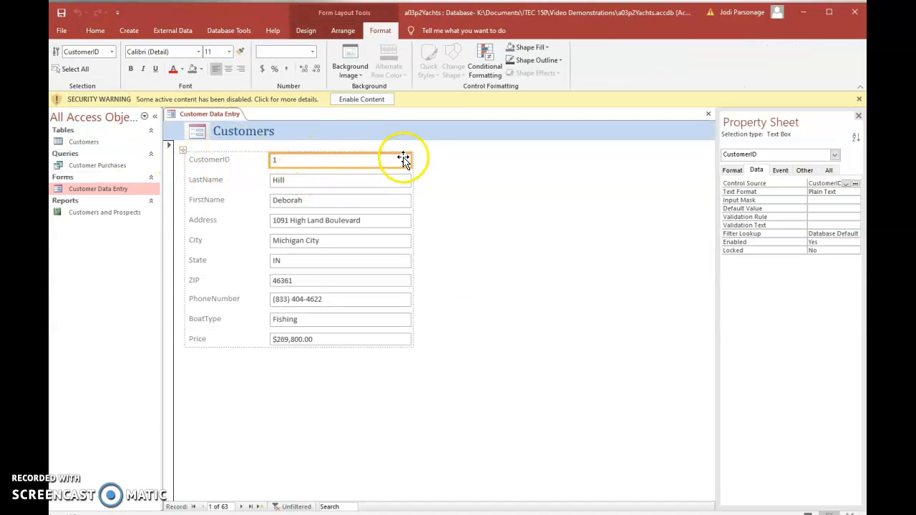
{"action": "mouse_move", "coordinate": [412, 160]}
{"action": "left_mouse_down"}
{"action": "mouse_move", "coordinate": [400, 160]}
{"action": "mouse_move", "coordinate": [415, 161]}
{"action": "left_mouse_up"}
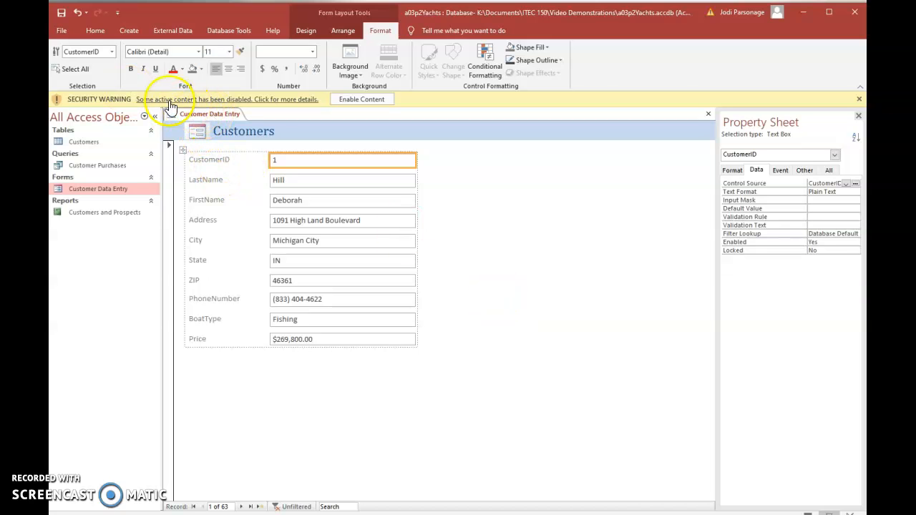
Close the Customer Data Entry form without saving the design changes.
{"action": "left_click", "coordinate": [96, 30]}
{"action": "left_click", "coordinate": [59, 75]}
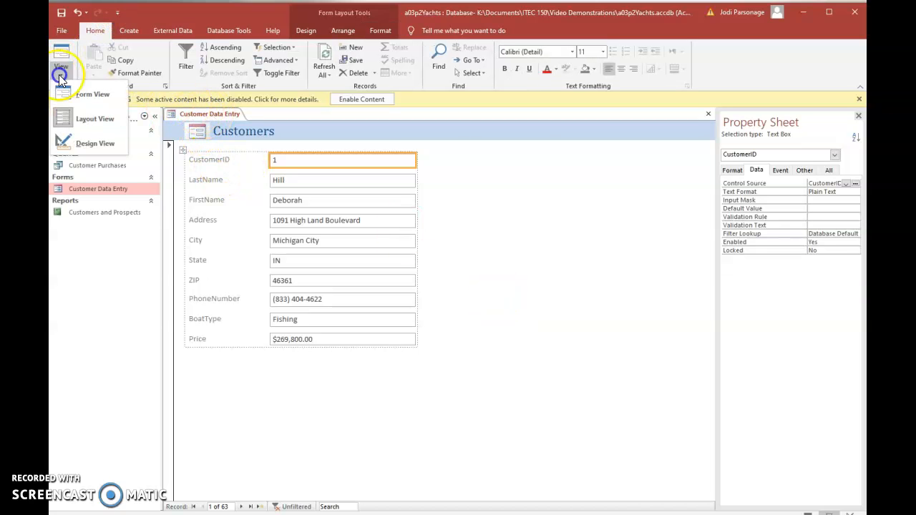
{"action": "left_click", "coordinate": [83, 92]}
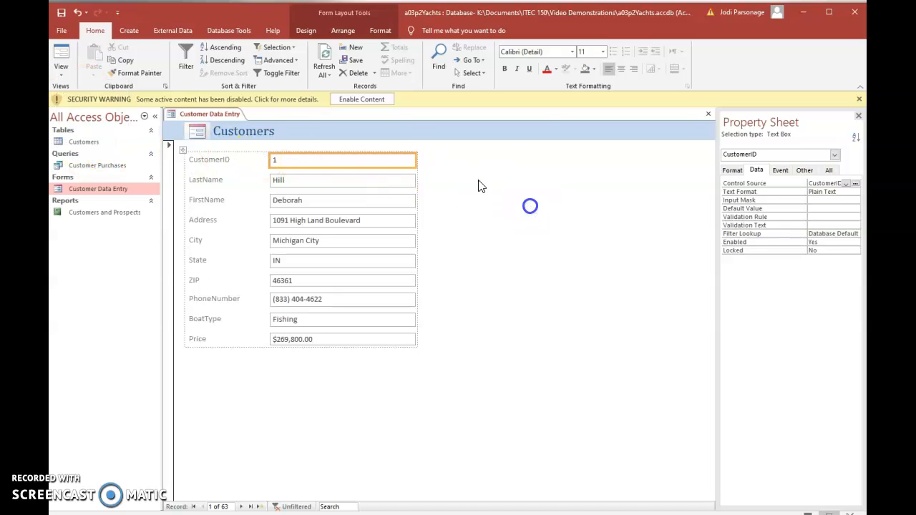
{"action": "right_click", "coordinate": [198, 114]}
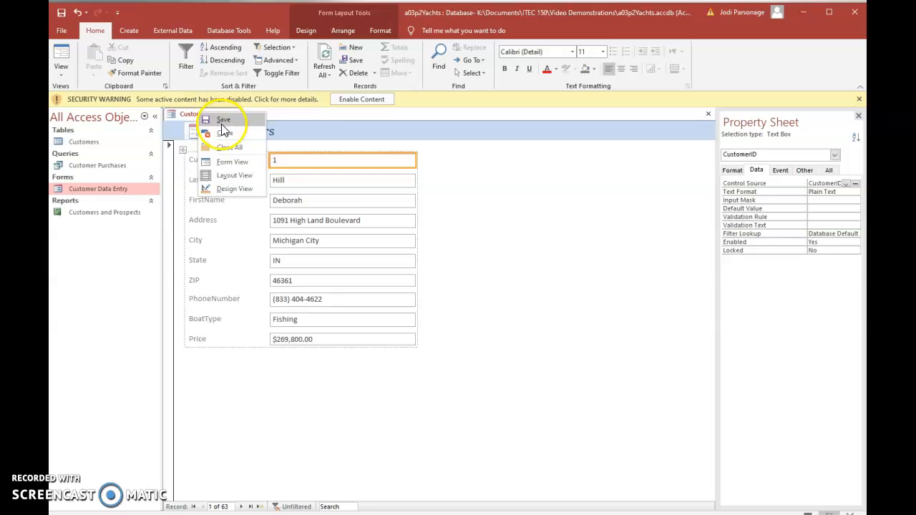
{"action": "left_click", "coordinate": [225, 134]}
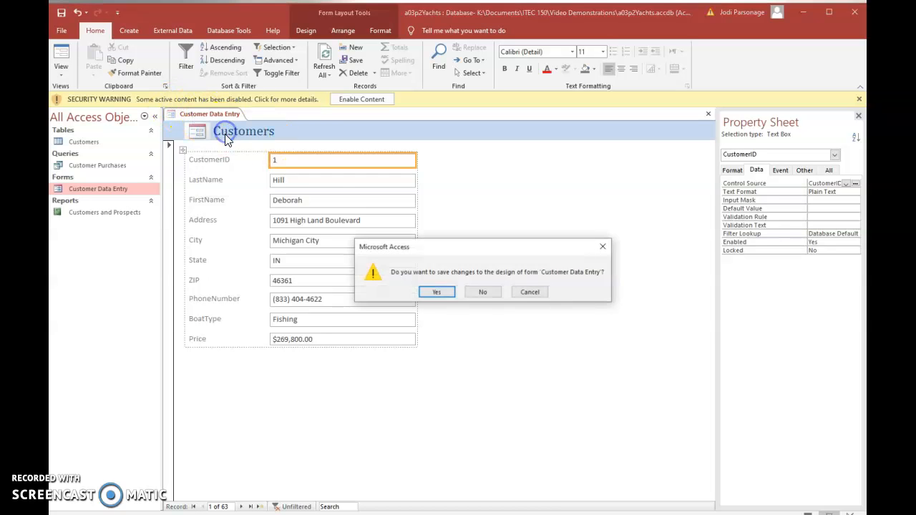
{"action": "left_click", "coordinate": [485, 292]}
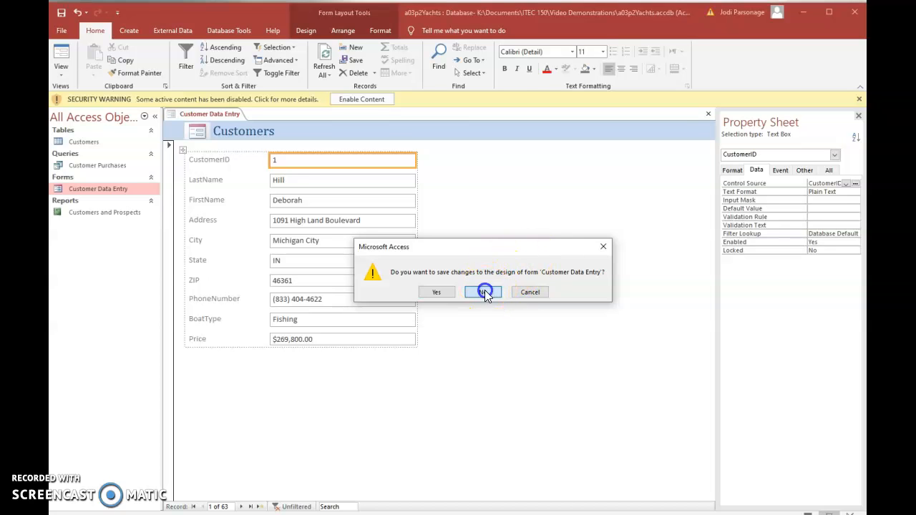
Open the Customers and Prospects report and look through its customer rows, ending back at the report title.
{"action": "double_click", "coordinate": [81, 214]}
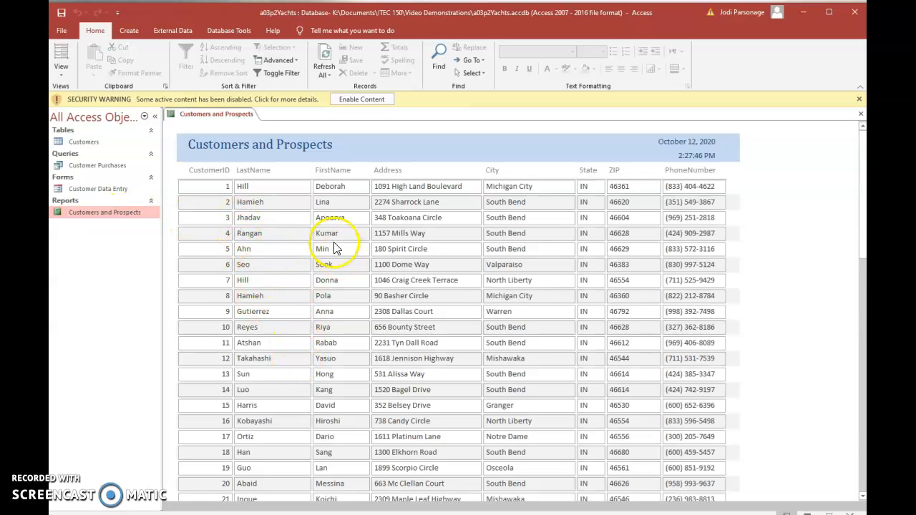
{"action": "scroll", "coordinate": [390, 293], "scroll_direction": "down", "scroll_amount": 1}
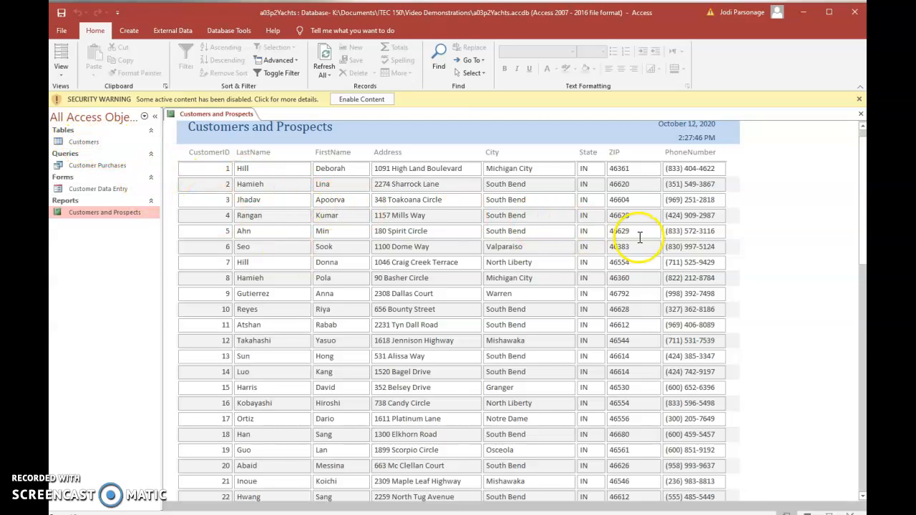
{"action": "scroll", "coordinate": [403, 282], "scroll_direction": "down", "scroll_amount": 5}
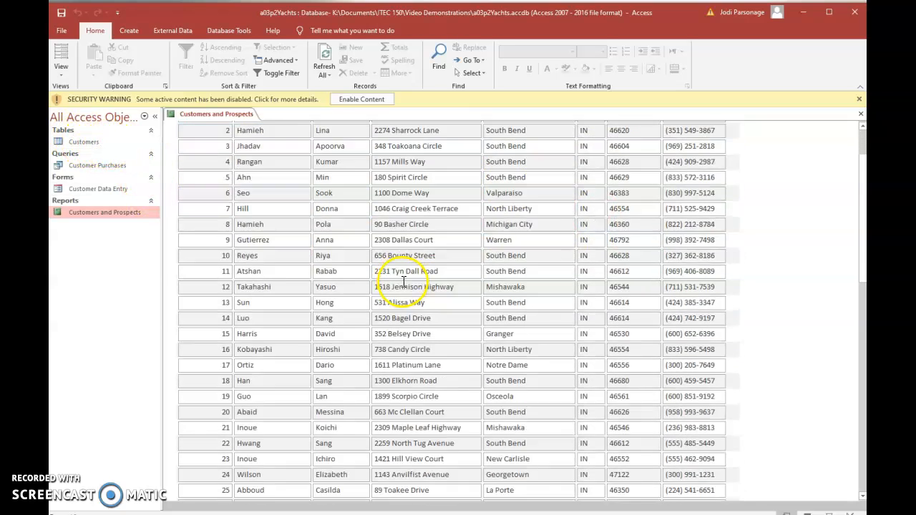
{"action": "scroll", "coordinate": [403, 282], "scroll_direction": "up", "scroll_amount": 5}
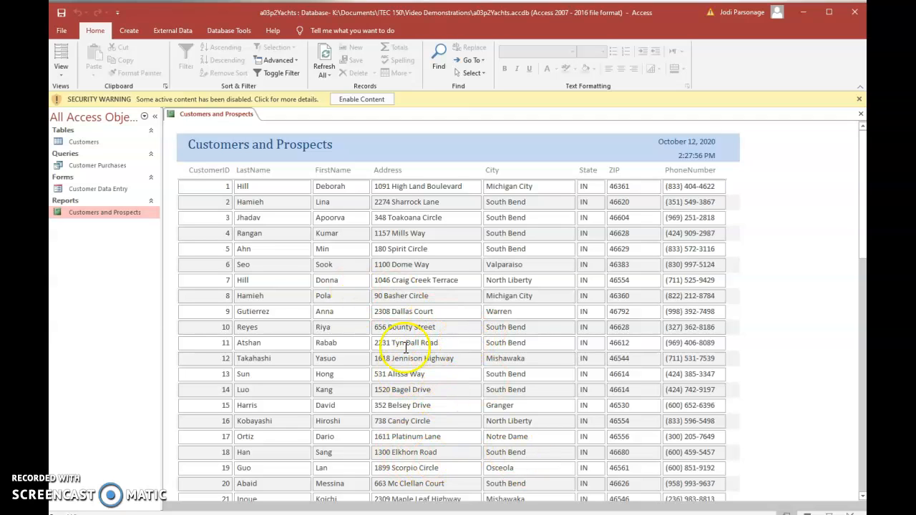
{"action": "scroll", "coordinate": [374, 285], "scroll_direction": "down", "scroll_amount": 2}
{"action": "scroll", "coordinate": [374, 285], "scroll_direction": "down", "scroll_amount": 4}
{"action": "scroll", "coordinate": [375, 290], "scroll_direction": "up", "scroll_amount": 6}
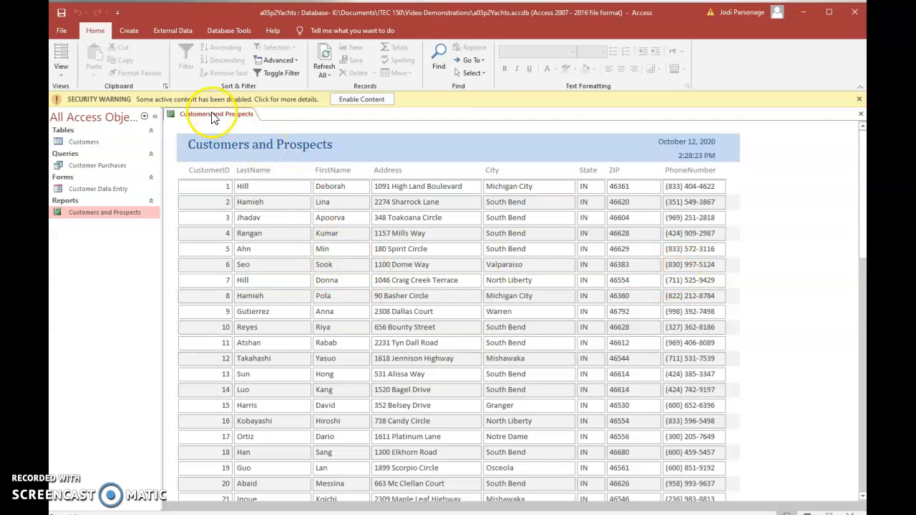
Show the Customers and Prospects report in Design view.
{"action": "left_click", "coordinate": [61, 74]}
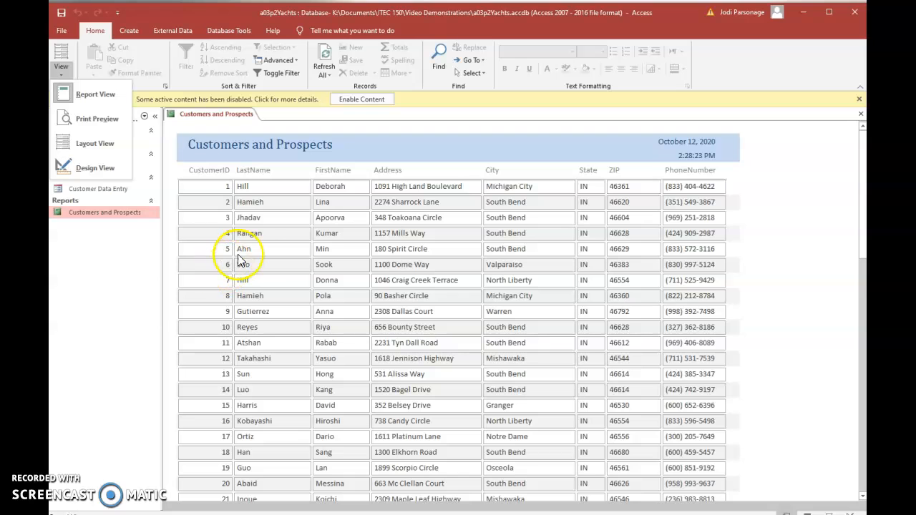
{"action": "left_click", "coordinate": [93, 168]}
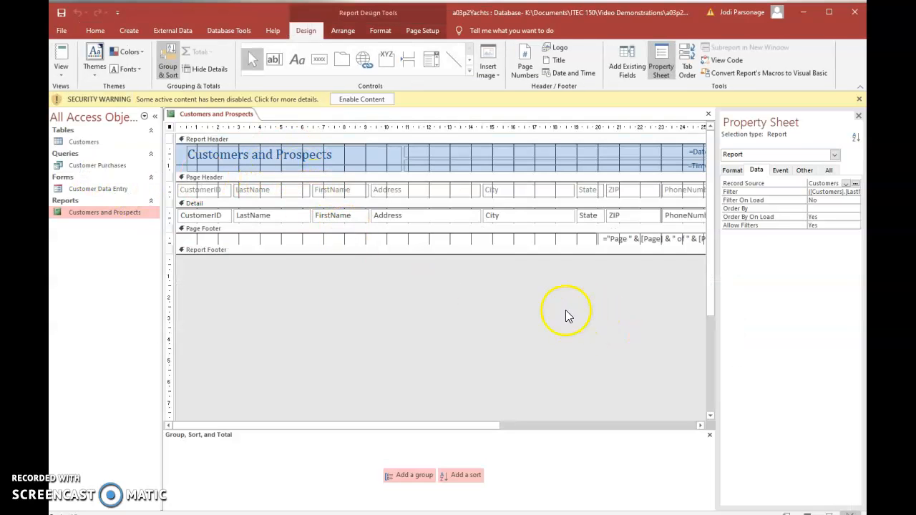
Switch the Customers and Prospects report to Layout view and slightly narrow the CustomerID column.
{"action": "left_click", "coordinate": [61, 75]}
{"action": "left_click", "coordinate": [95, 143]}
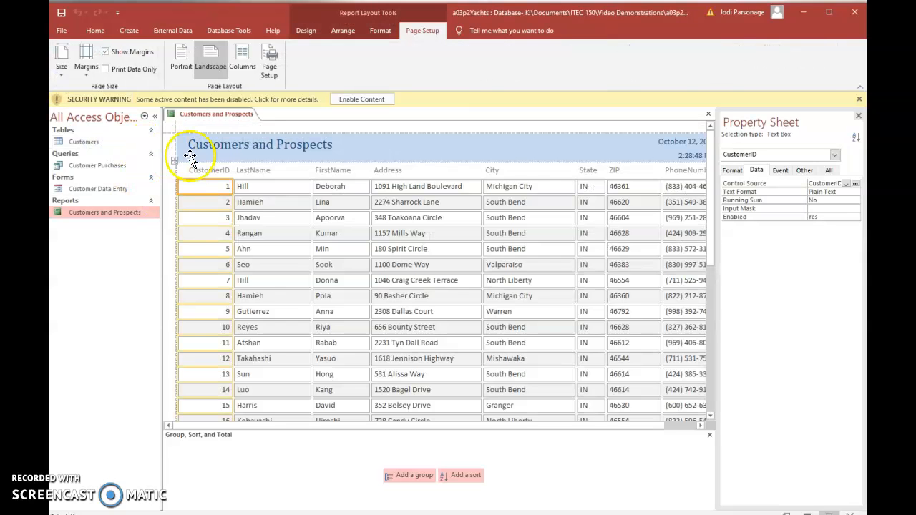
{"action": "left_click_drag", "start_coordinate": [233, 188], "coordinate": [227, 188]}
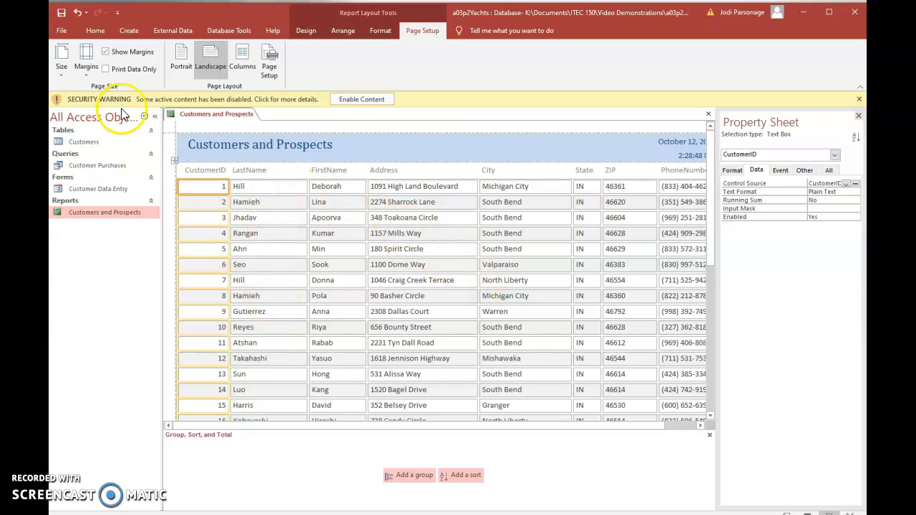
Return the report to Design view and select the LastName text box in the Detail section.
{"action": "left_click", "coordinate": [96, 31]}
{"action": "left_click", "coordinate": [63, 68]}
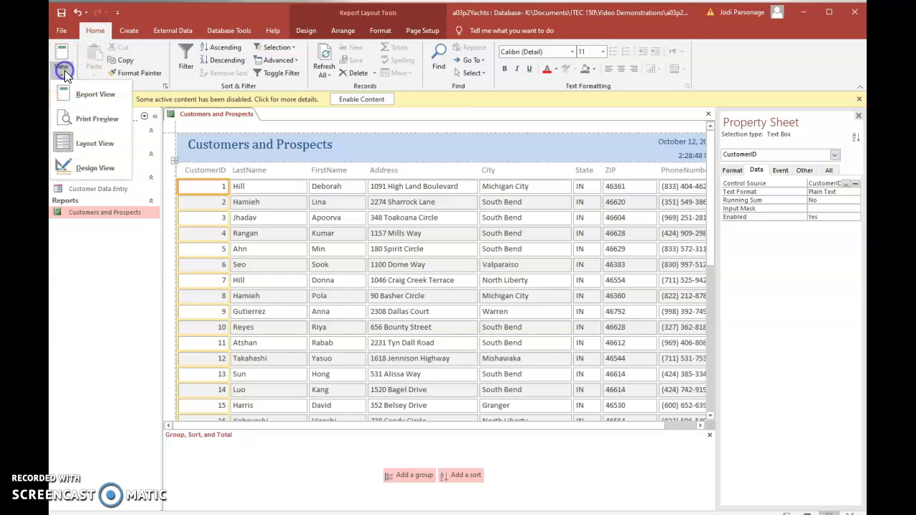
{"action": "left_click", "coordinate": [86, 161]}
{"action": "left_click", "coordinate": [256, 217]}
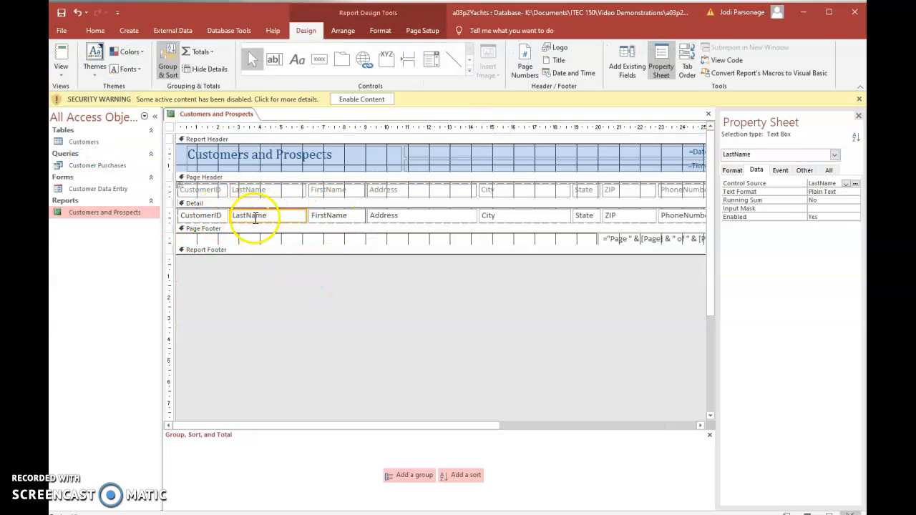
Switch the report back to Layout view and open it in Print Preview.
{"action": "left_click", "coordinate": [57, 73]}
{"action": "left_click", "coordinate": [84, 143]}
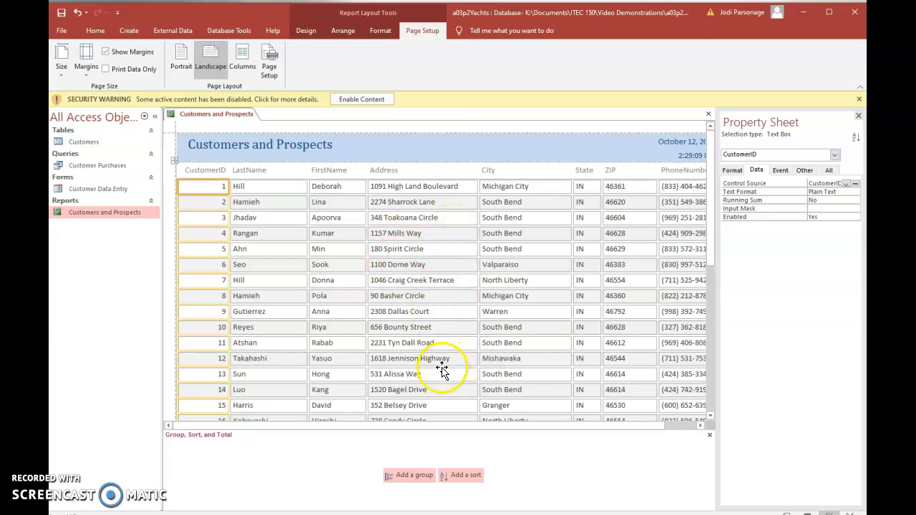
{"action": "left_click", "coordinate": [96, 32]}
{"action": "left_click", "coordinate": [60, 71]}
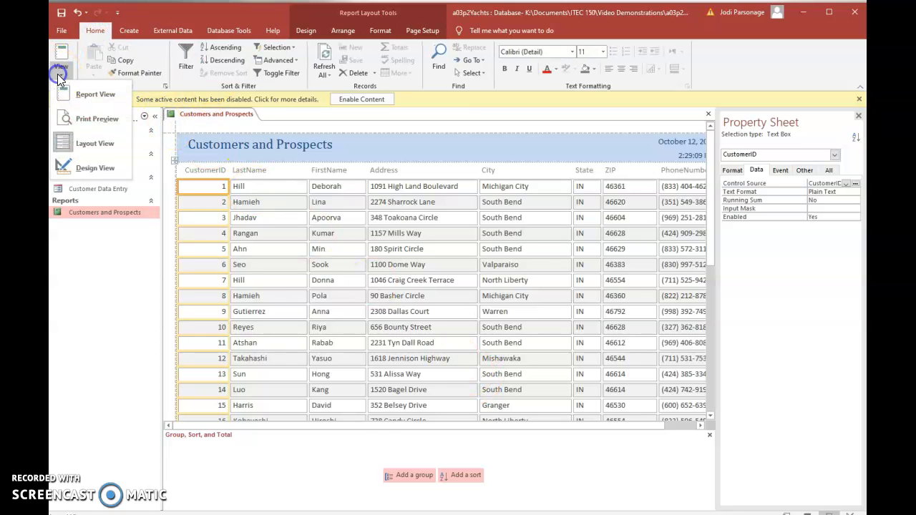
{"action": "left_click", "coordinate": [86, 118]}
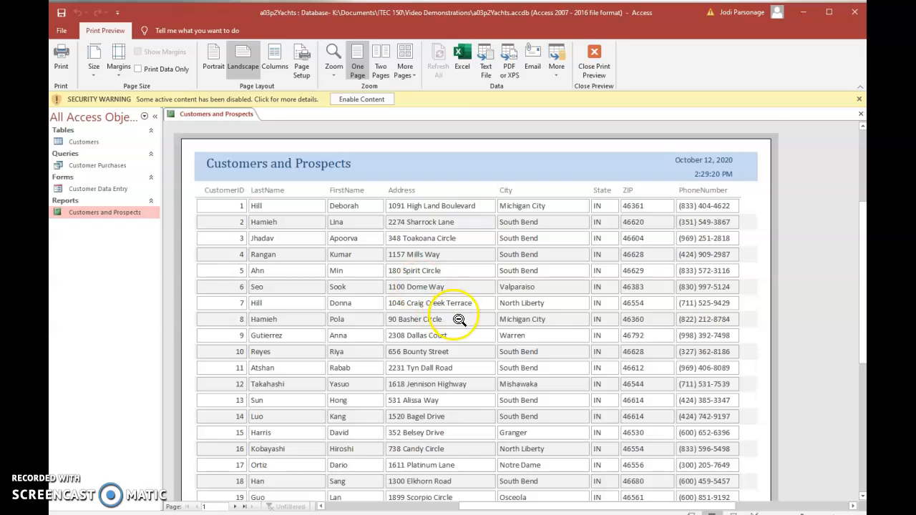
Look through every page of the report in Print Preview and return to the first page.
{"action": "scroll", "coordinate": [459, 320], "scroll_direction": "down", "scroll_amount": 3}
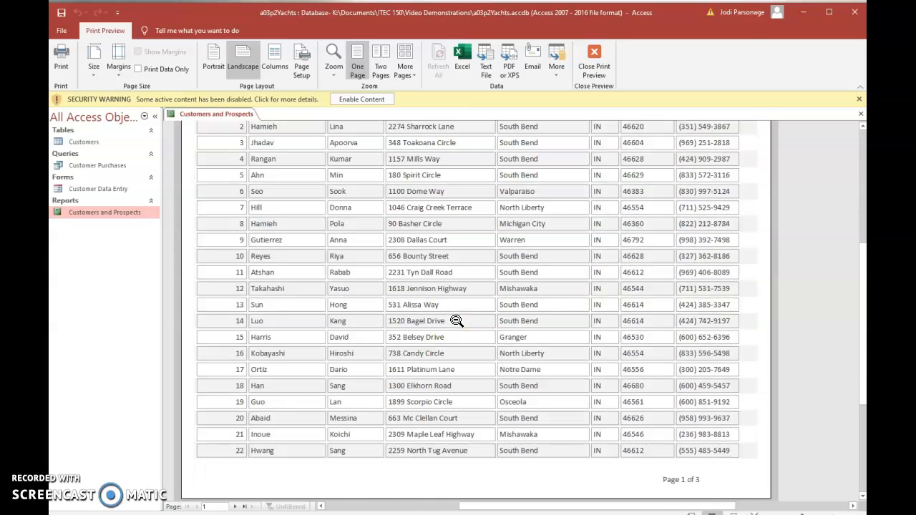
{"action": "scroll", "coordinate": [456, 321], "scroll_direction": "up", "scroll_amount": 3}
{"action": "left_click", "coordinate": [247, 464]}
{"action": "left_click", "coordinate": [234, 507]}
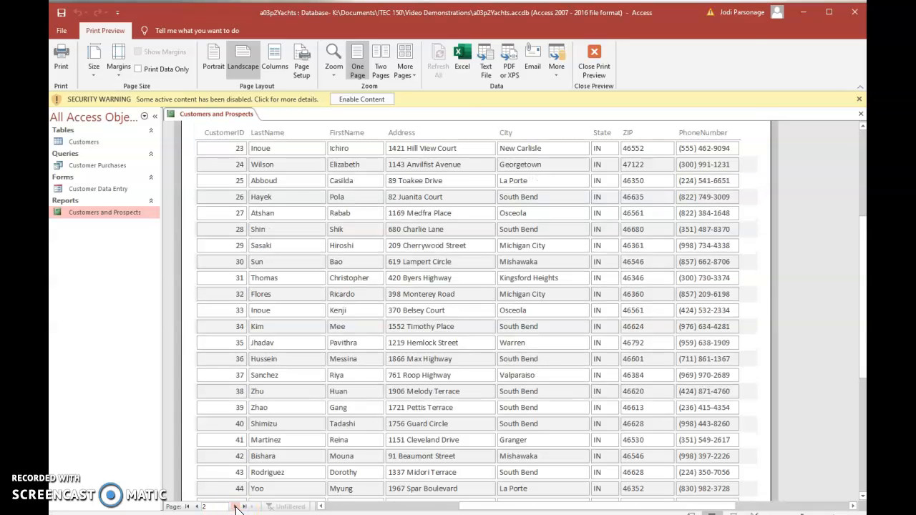
{"action": "left_click", "coordinate": [235, 507]}
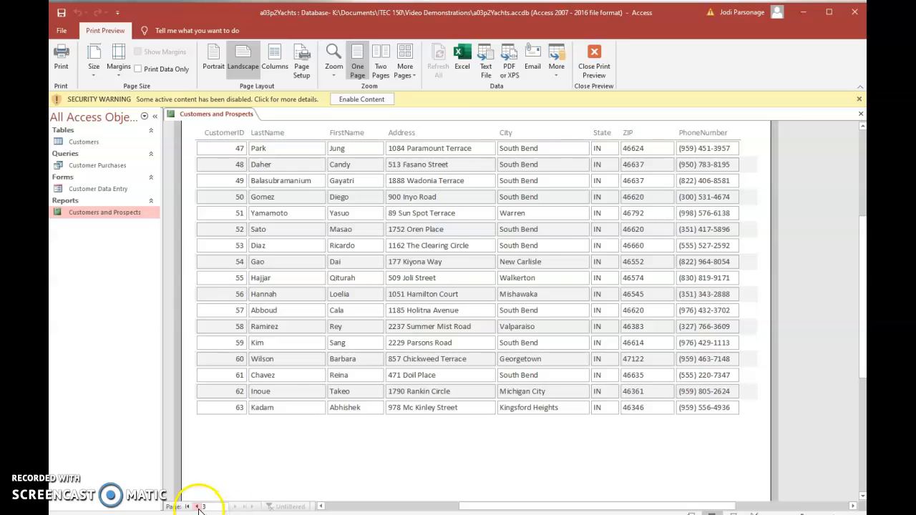
{"action": "left_click", "coordinate": [197, 506]}
{"action": "left_click", "coordinate": [197, 507]}
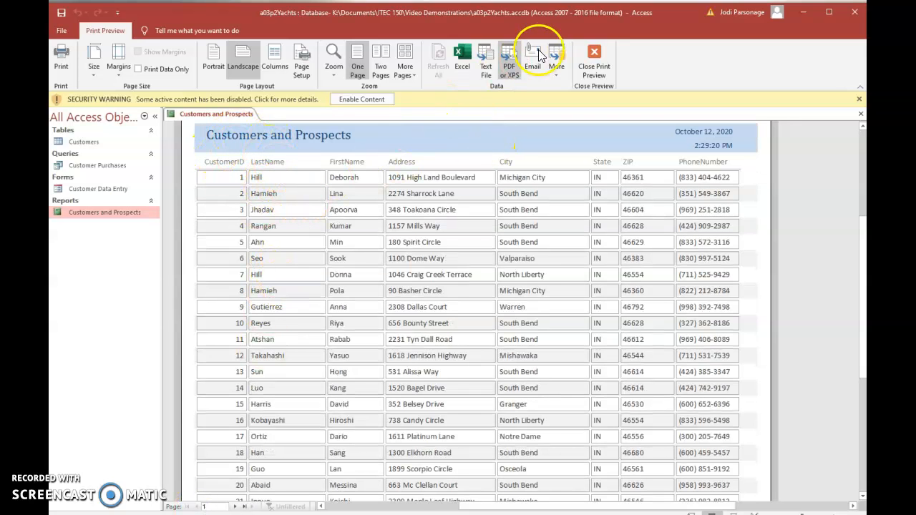
Leave Print Preview and close the Customers and Prospects report without saving the design changes.
{"action": "left_click", "coordinate": [597, 57]}
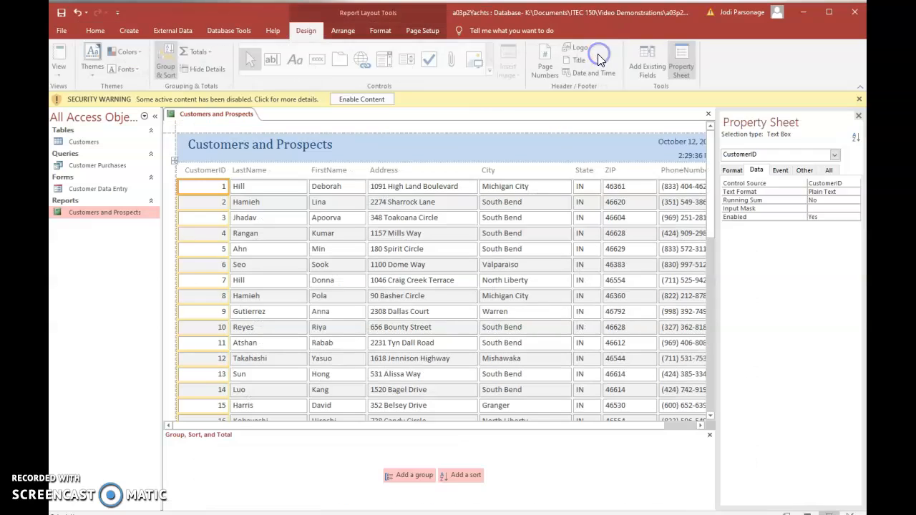
{"action": "right_click", "coordinate": [242, 117]}
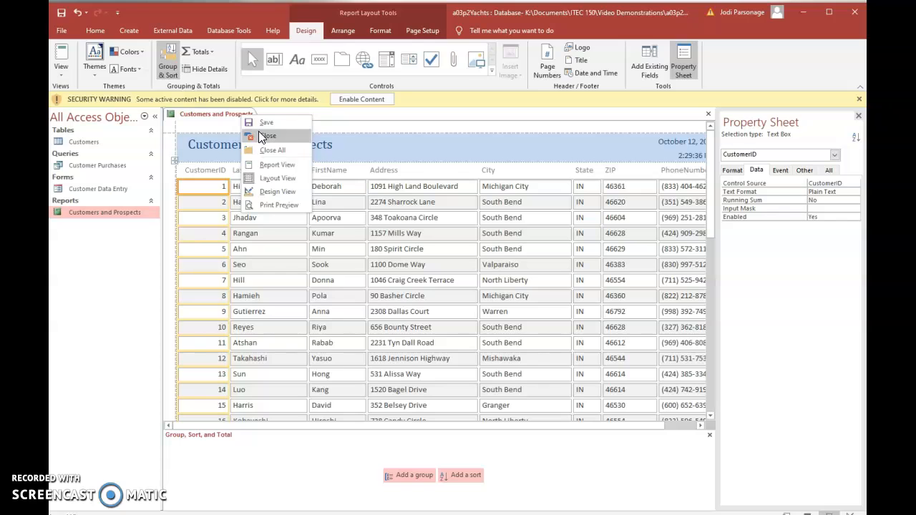
{"action": "left_click", "coordinate": [267, 136]}
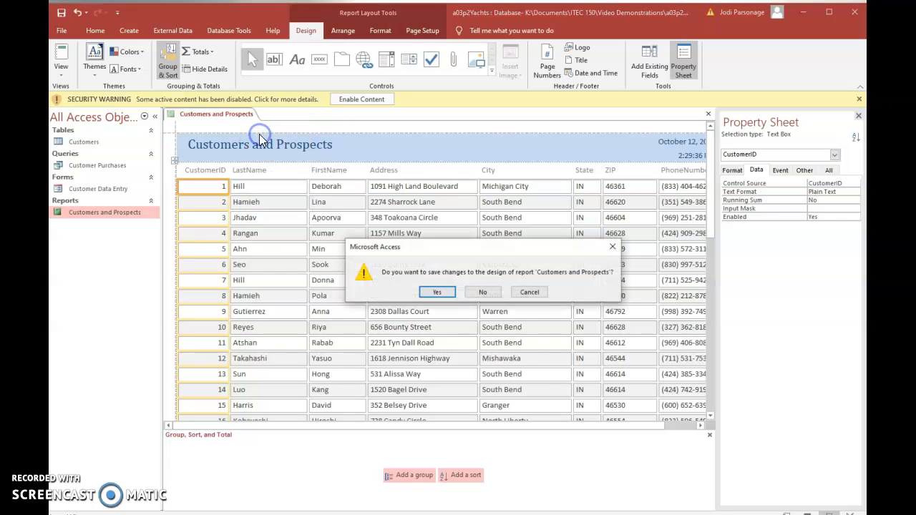
{"action": "left_click", "coordinate": [484, 295]}
Open the Customer Purchases query and switch it from Datasheet view to SQL view.
{"action": "left_click", "coordinate": [89, 167]}
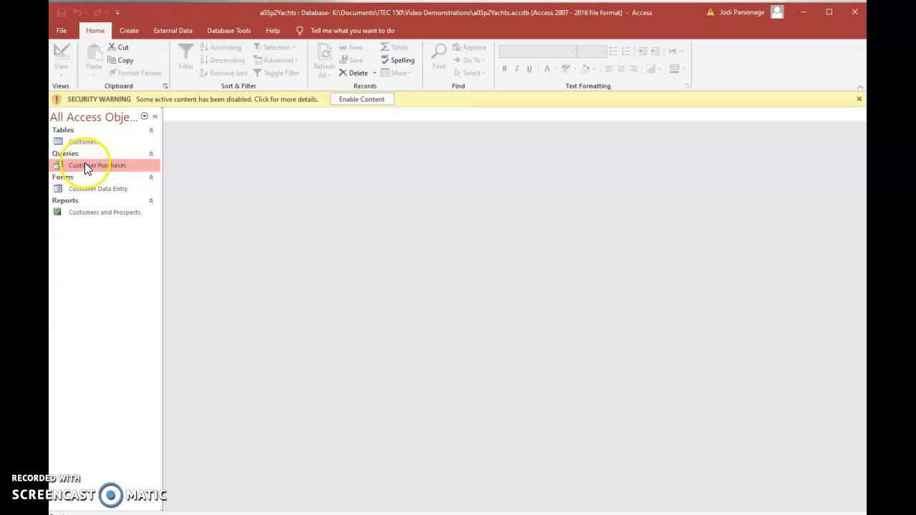
{"action": "double_click", "coordinate": [81, 168]}
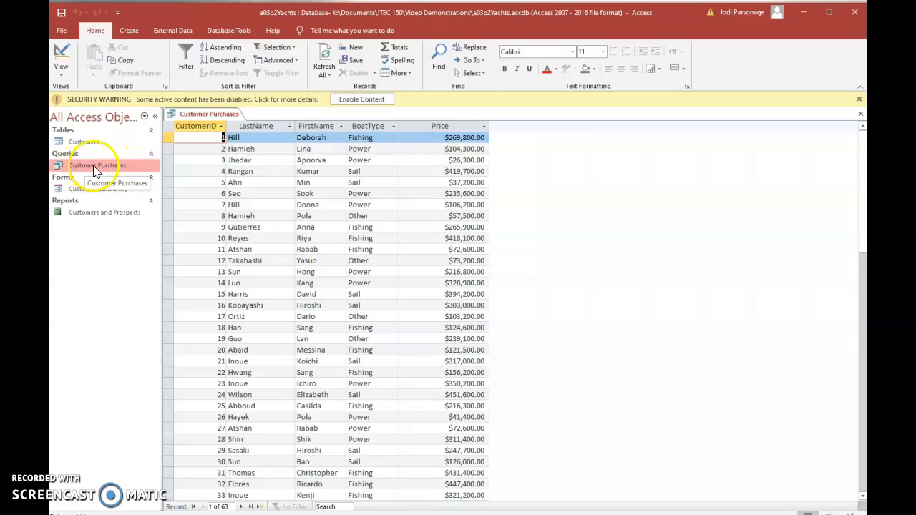
{"action": "left_click", "coordinate": [61, 77]}
{"action": "right_click", "coordinate": [62, 76]}
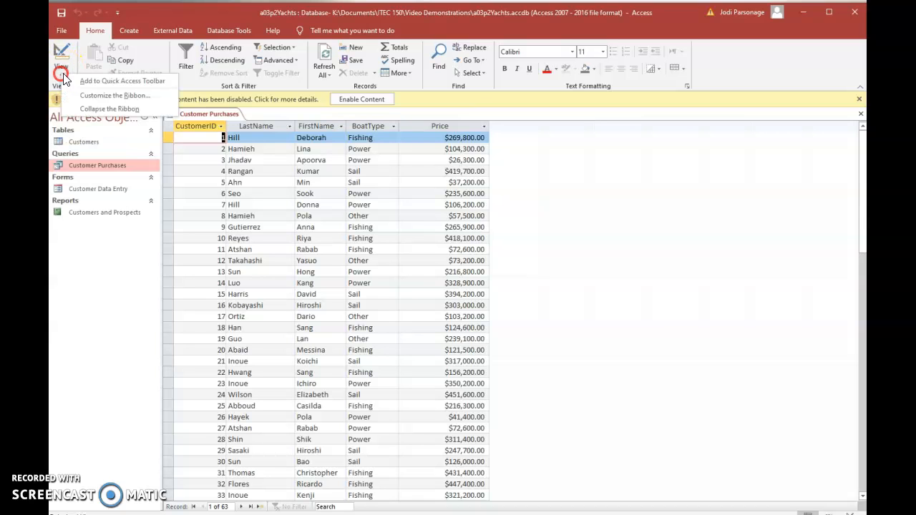
{"action": "left_click", "coordinate": [60, 75]}
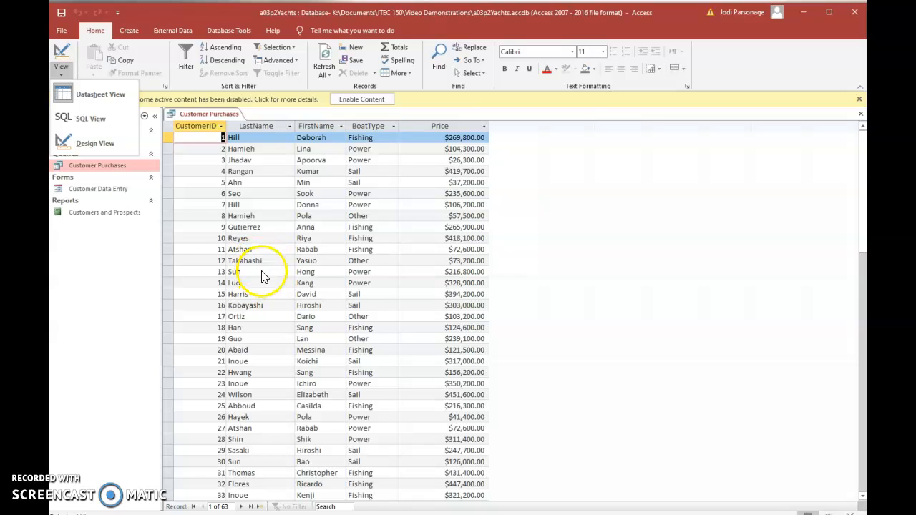
{"action": "left_click", "coordinate": [61, 114]}
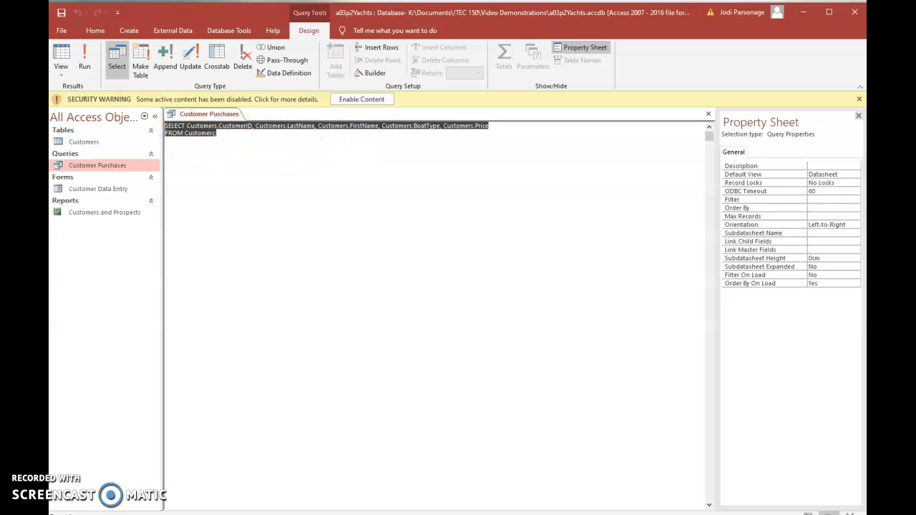
Examine the query's design grid and Customers field list in Design view, and return it to Datasheet view.
{"action": "left_click", "coordinate": [61, 70]}
{"action": "left_click", "coordinate": [81, 143]}
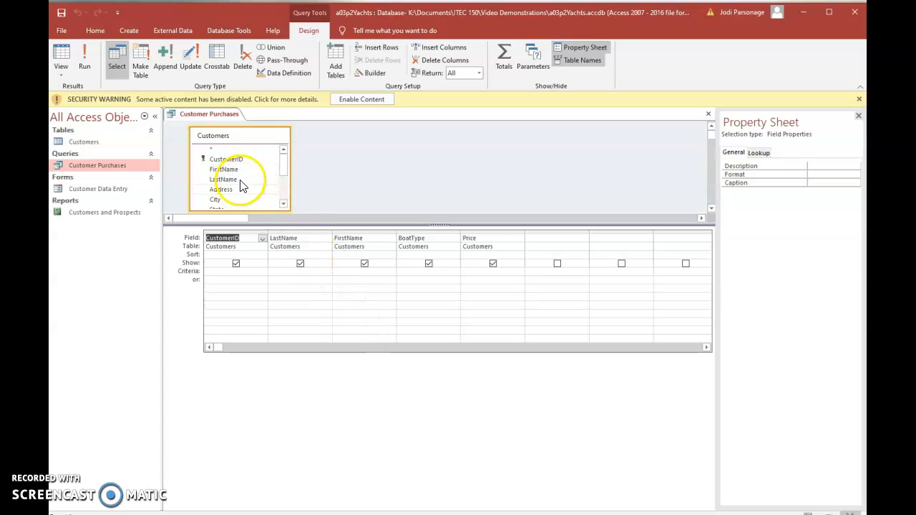
{"action": "scroll", "coordinate": [238, 200], "scroll_direction": "down", "scroll_amount": 1}
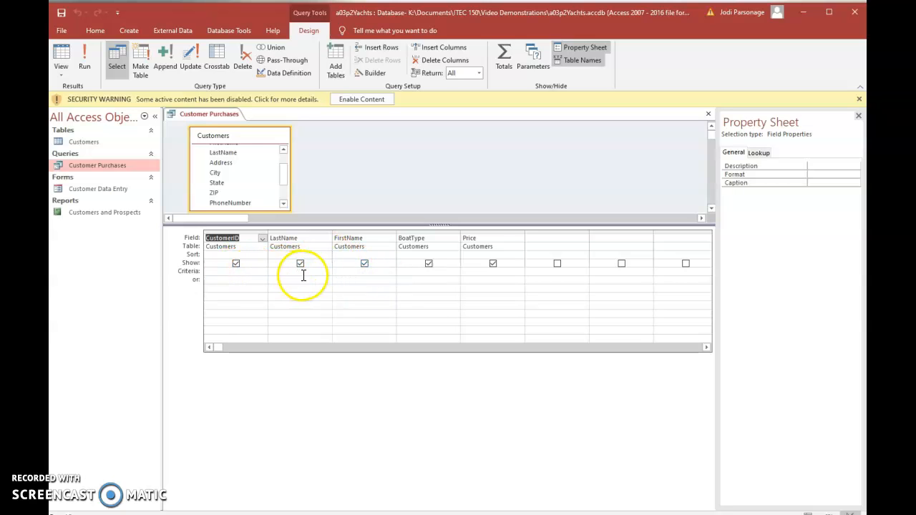
{"action": "left_click", "coordinate": [62, 59]}
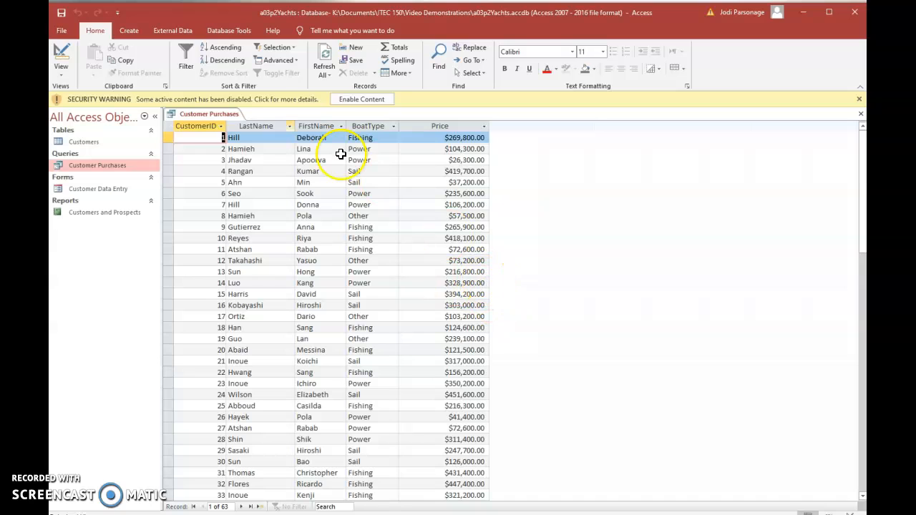
Bring up the commands for creating new database objects.
{"action": "left_click", "coordinate": [129, 31]}
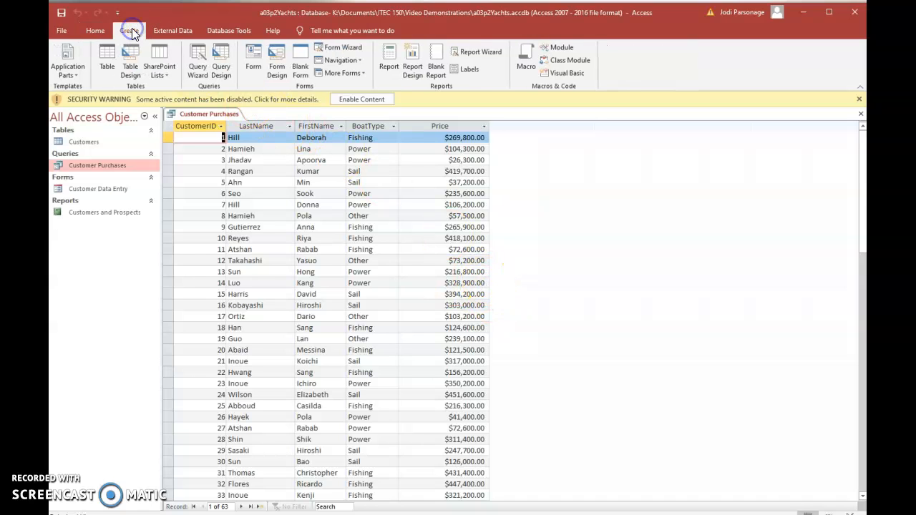